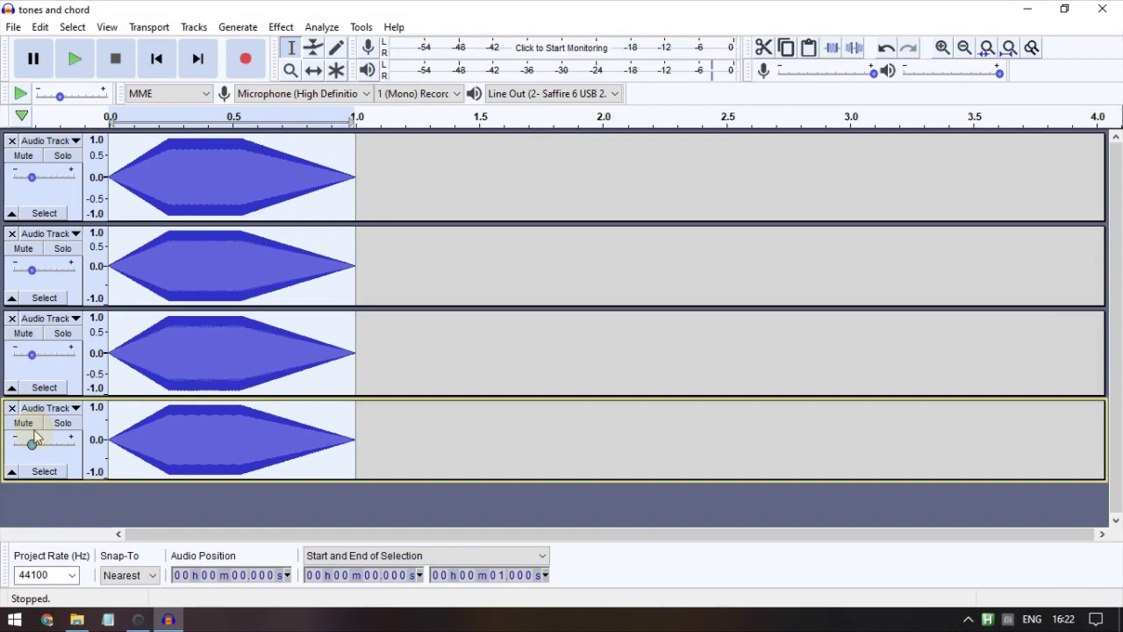
# Step: Play each of the four tone tracks on its own, soloing them one by one from the bottom track up to the top
pyautogui.click(62, 423)
pyautogui.press('space')
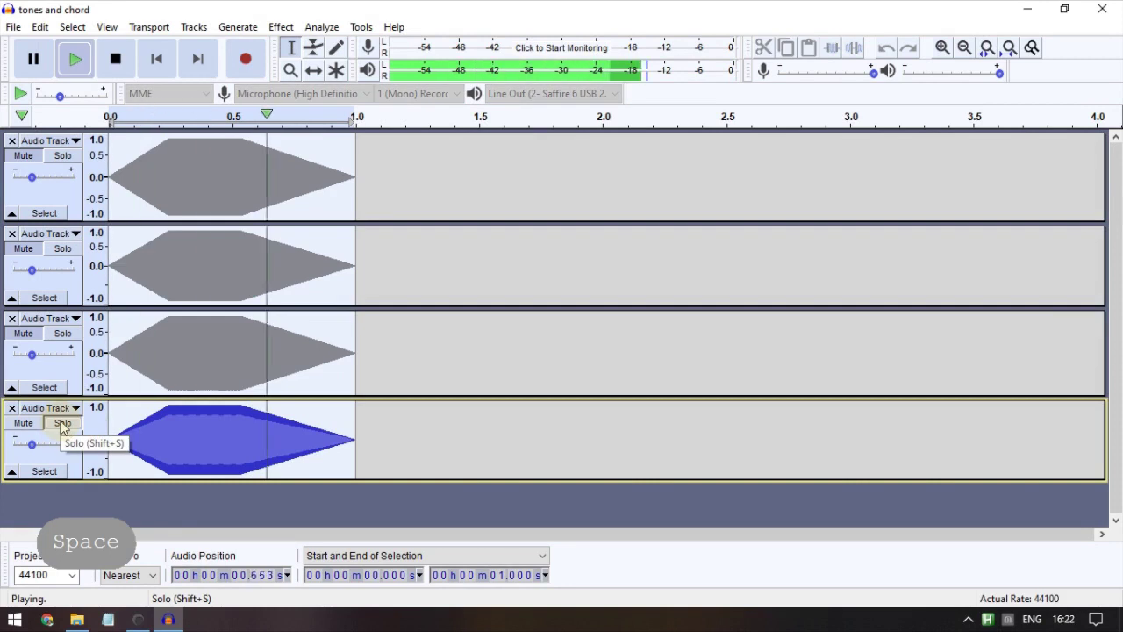
pyautogui.press('space')
pyautogui.click(62, 333)
pyautogui.press('space')
pyautogui.press('space')
pyautogui.click(63, 248)
pyautogui.press('space')
pyautogui.press('space')
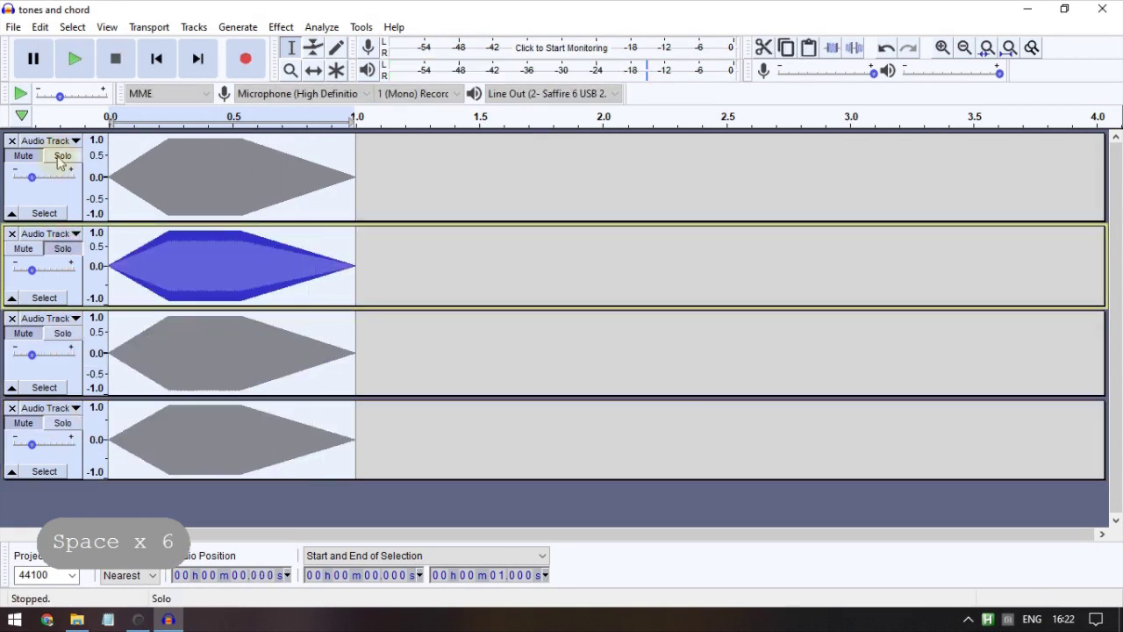
pyautogui.click(61, 156)
pyautogui.press('space')
pyautogui.press('space')
# Step: Solo the bottom track and magnify the timeline until the individual wave cycles of all four tones can be compared
pyautogui.click(63, 424)
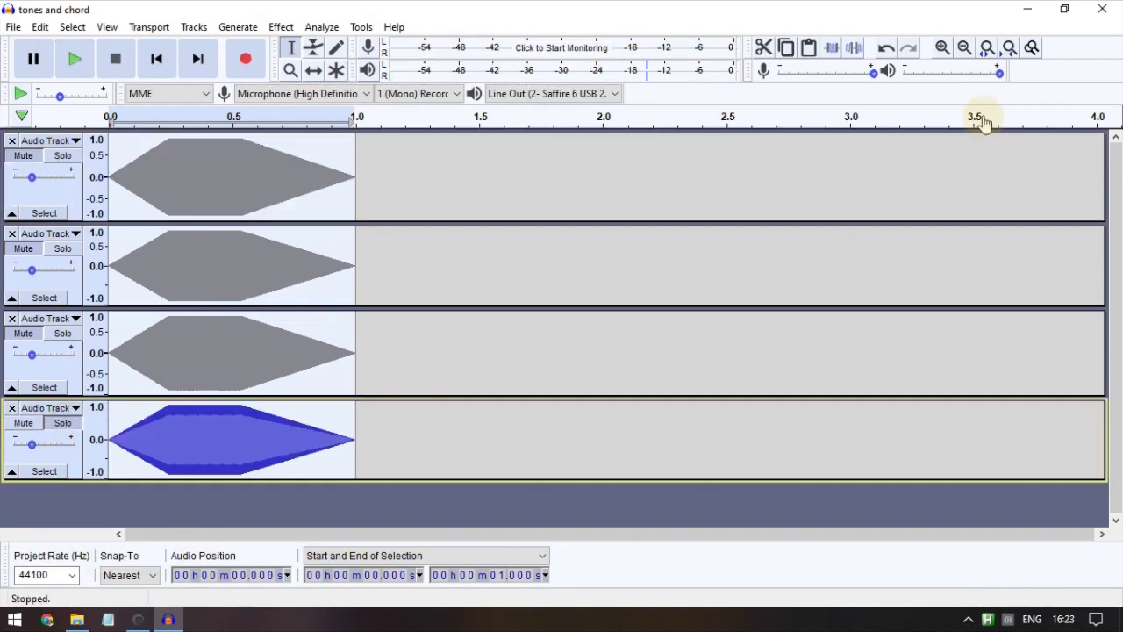
pyautogui.click(941, 48)
pyautogui.click(942, 47)
pyautogui.click(943, 49)
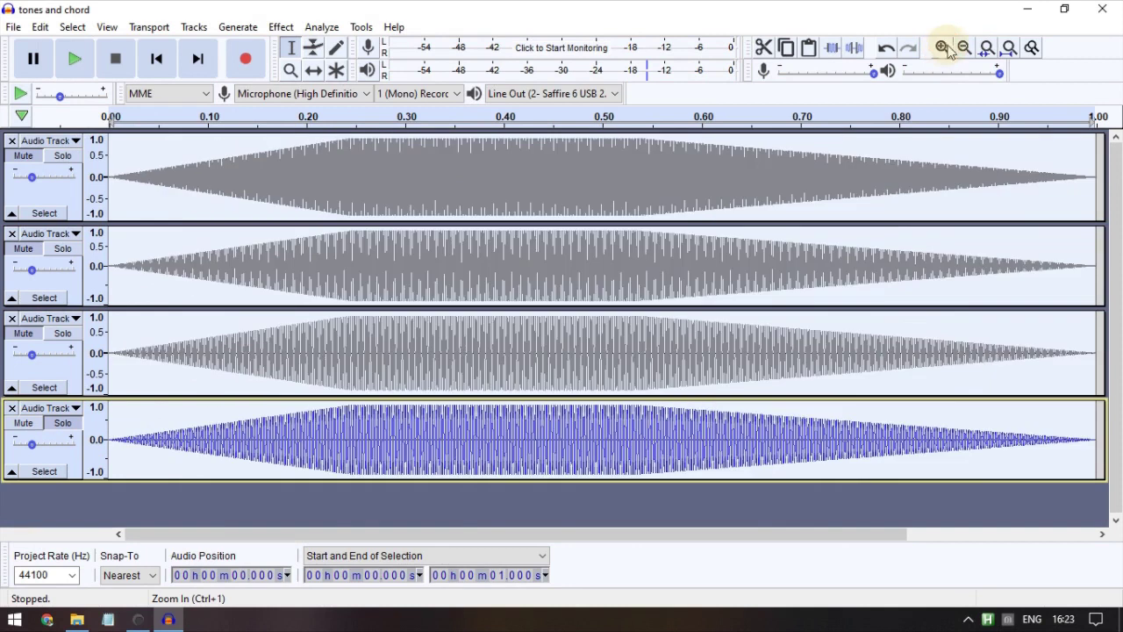
pyautogui.click(942, 49)
pyautogui.click(942, 50)
pyautogui.click(944, 49)
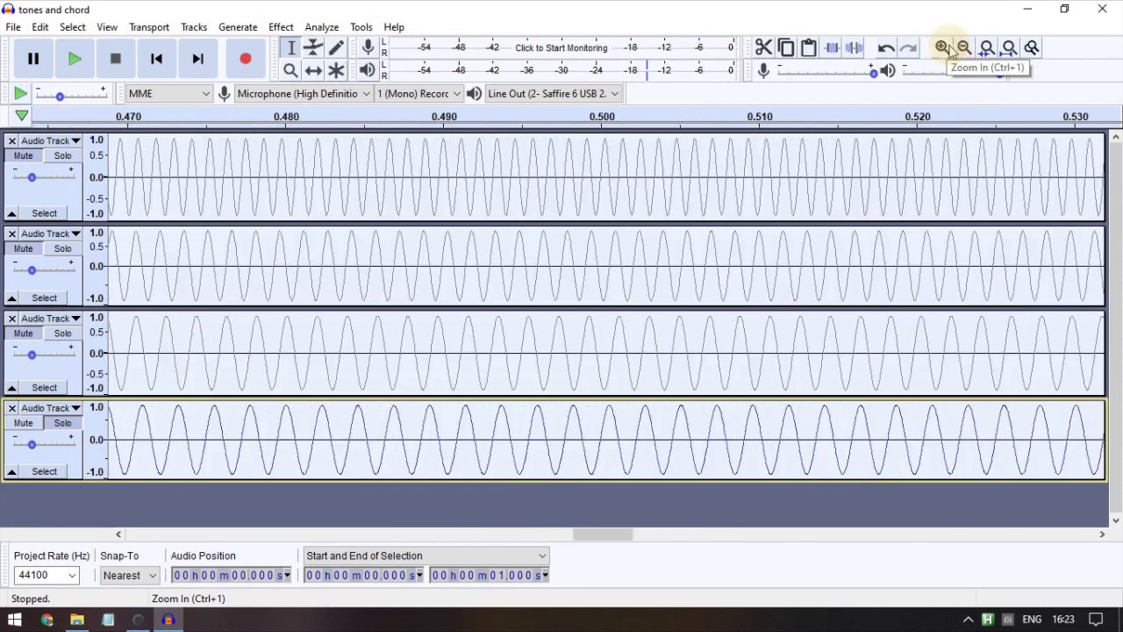
pyautogui.click(943, 48)
pyautogui.click(943, 48)
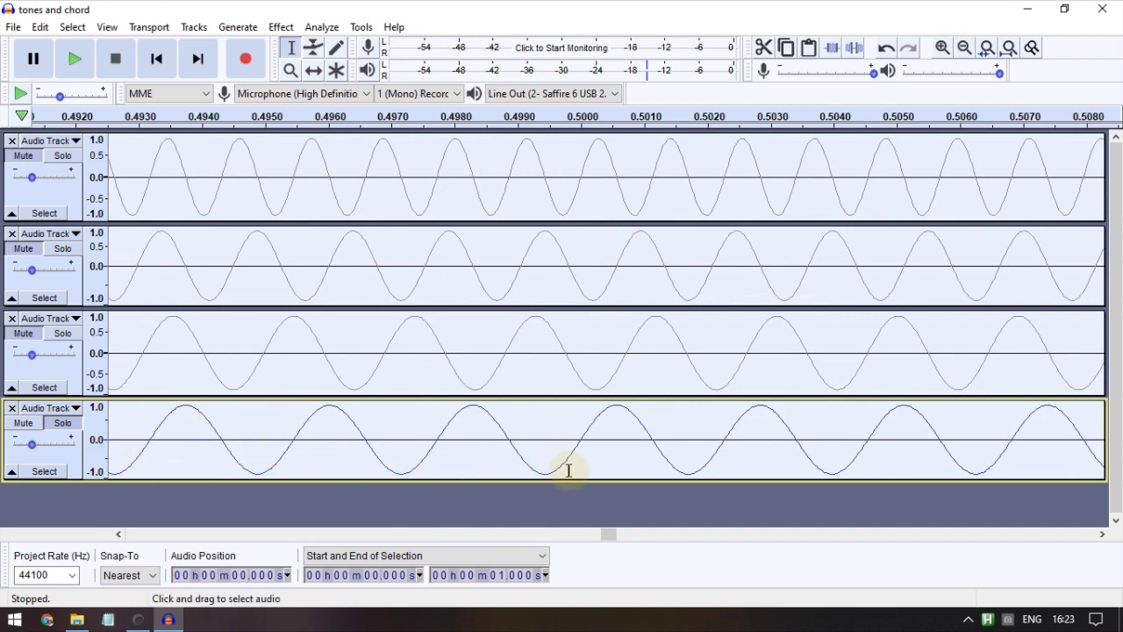
# Step: Mark the bottom track's wave from about 0.495 s to 0.506 s, and afterwards select that entire track
pyautogui.moveTo(266, 458); pyautogui.dragTo(960, 445)
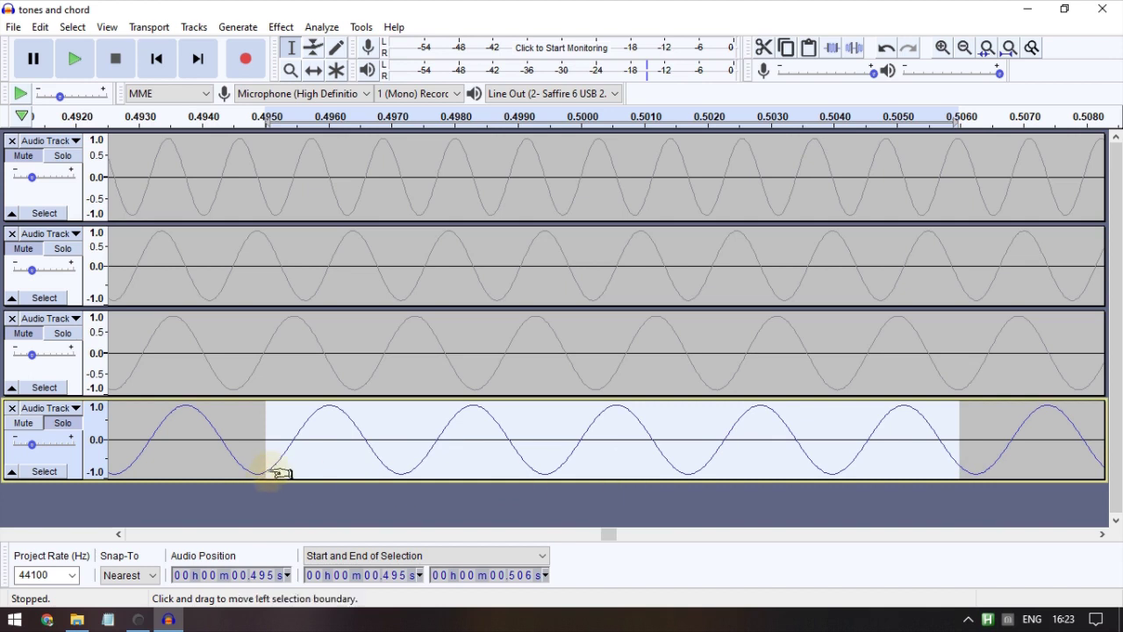
pyautogui.click(481, 413)
pyautogui.moveTo(608, 533); pyautogui.dragTo(382, 546)
pyautogui.click(43, 471)
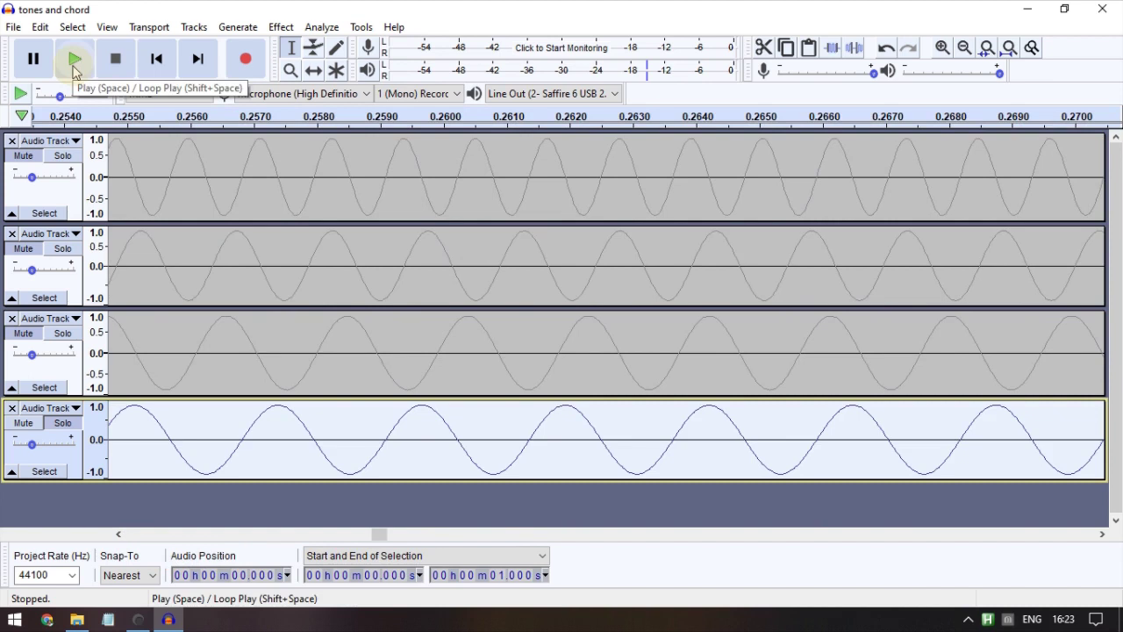
# Step: Select the audio of all four tracks and play the soloed bottom track
pyautogui.click(506, 439)
pyautogui.moveTo(379, 533); pyautogui.dragTo(390, 537)
pyautogui.hotkey('ctrl', 'a')
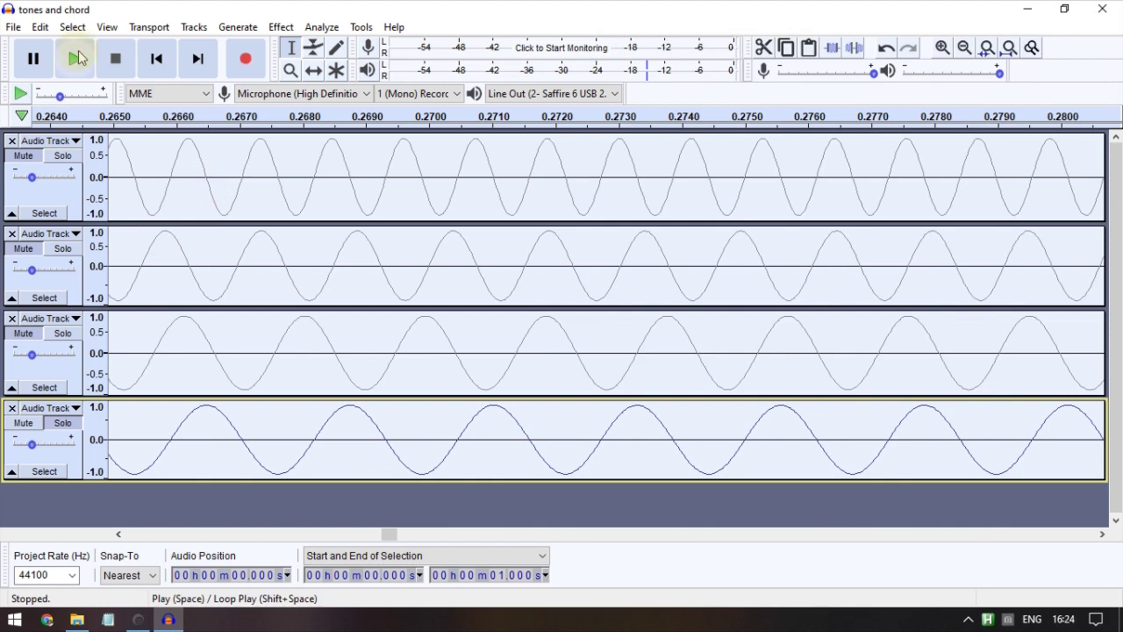
pyautogui.click(75, 58)
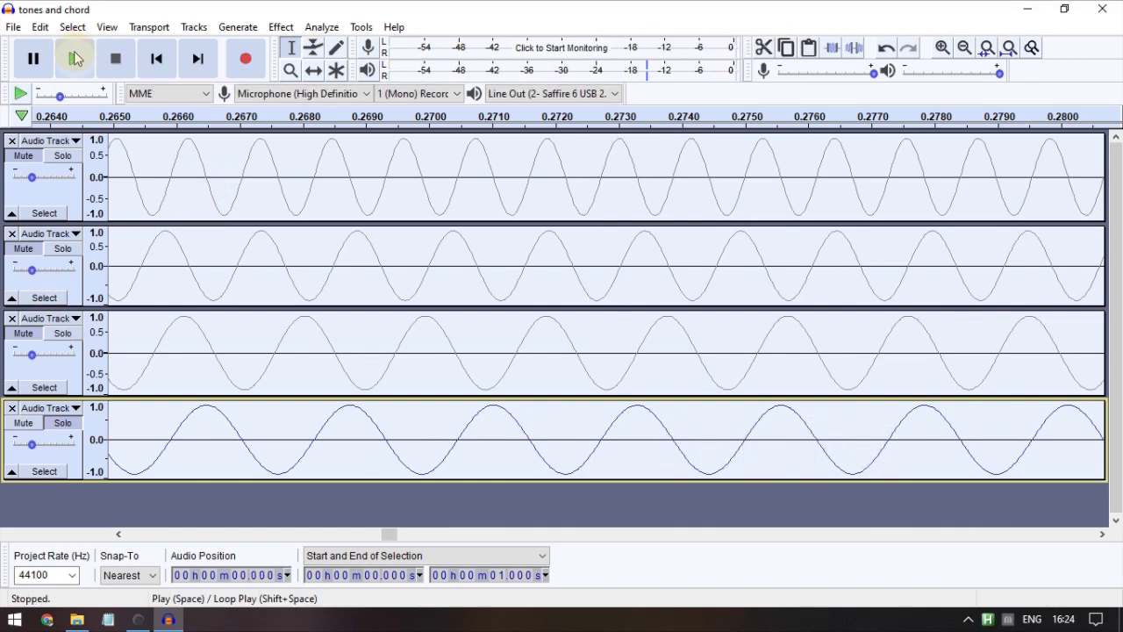
# Step: Play the top tone track soloed and compare it with the bottom tone track, also soloed
pyautogui.click(66, 162)
pyautogui.press('space')
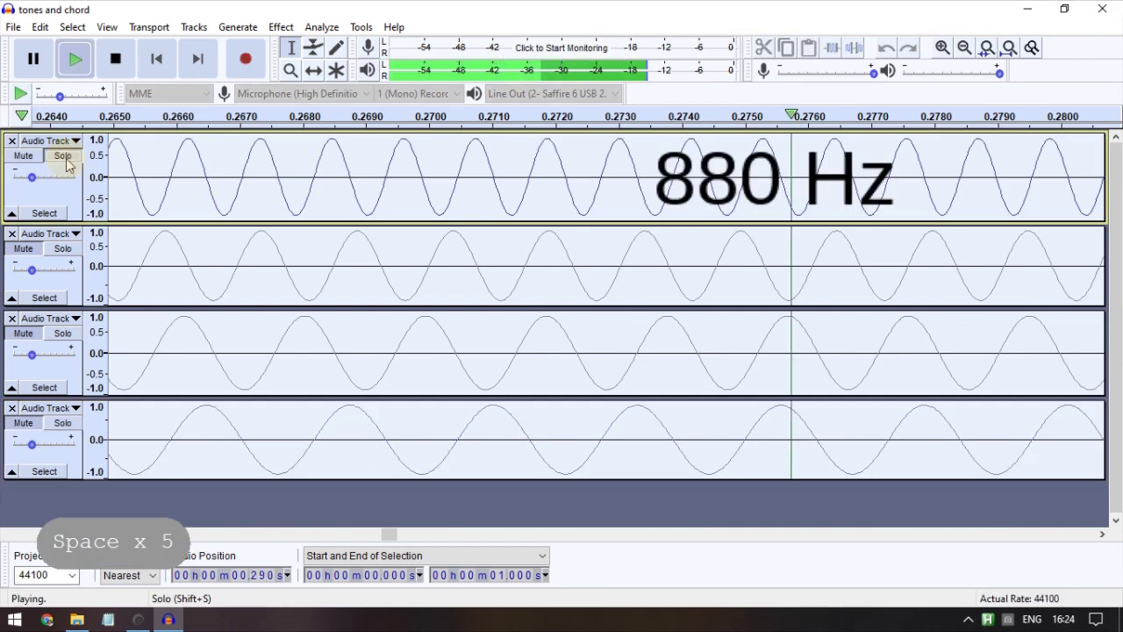
pyautogui.press('space')
pyautogui.press('Down')
pyautogui.press('Down')
pyautogui.press('Down')
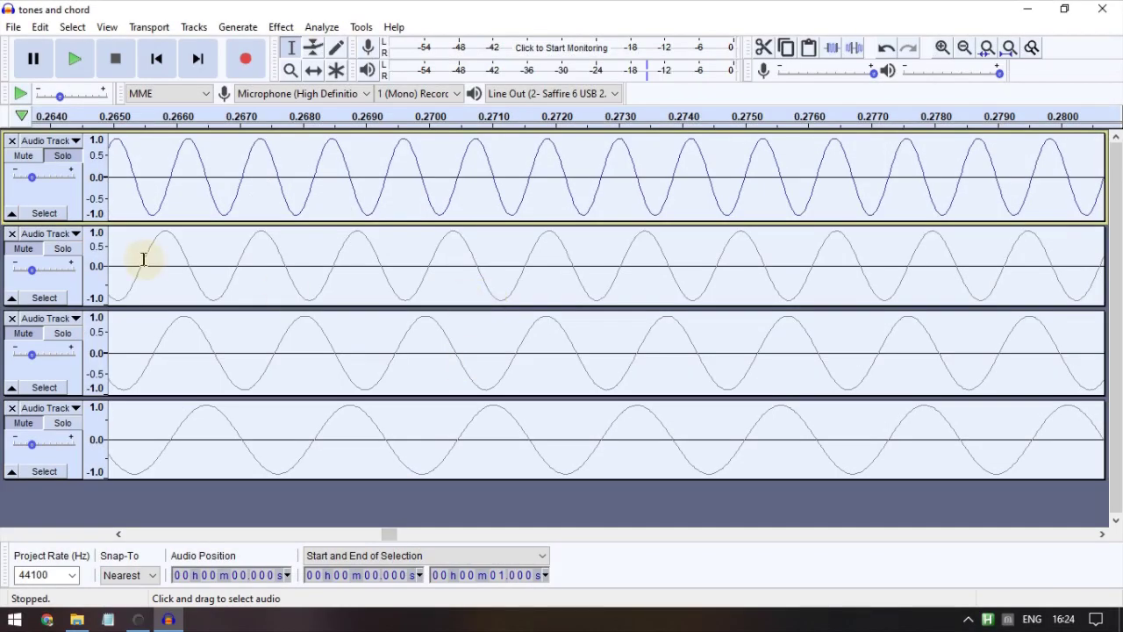
pyautogui.press('space')
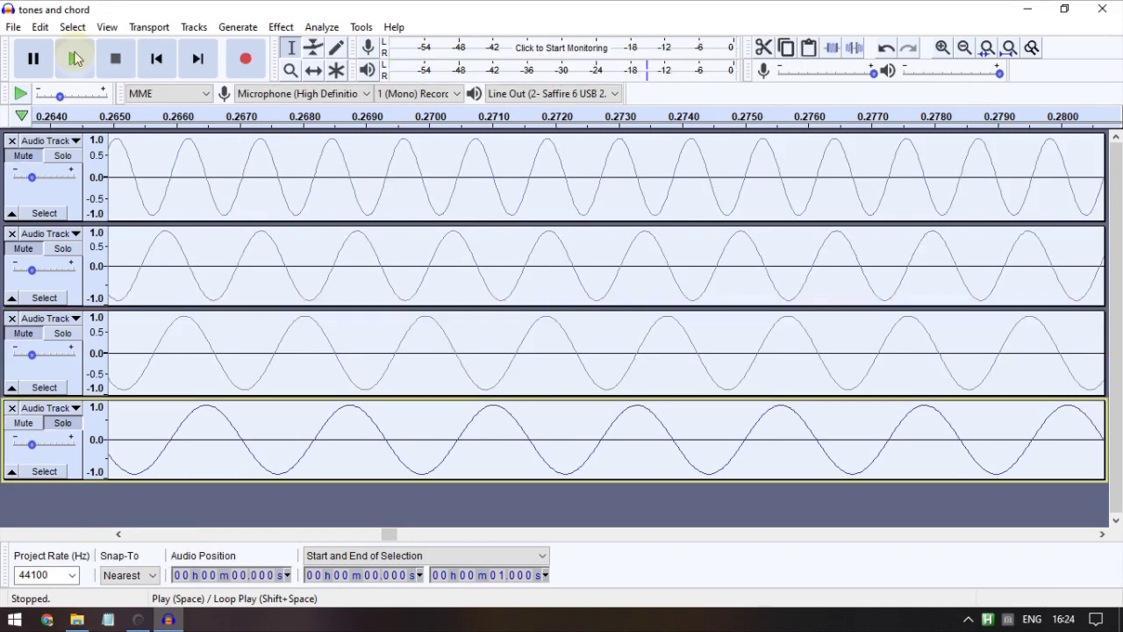
# Step: Mix and render the four tone tracks to a new track and play the resulting mix soloed
pyautogui.click(208, 27)
pyautogui.moveTo(215, 70)
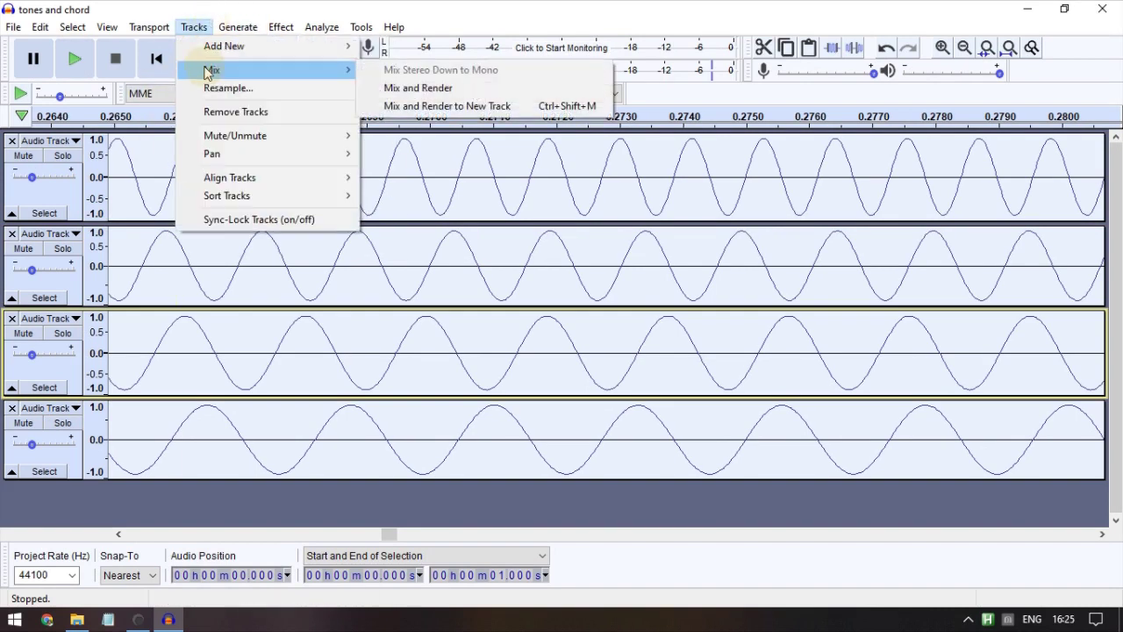
pyautogui.click(426, 109)
pyautogui.click(63, 401)
pyautogui.press('space')
pyautogui.press('space')
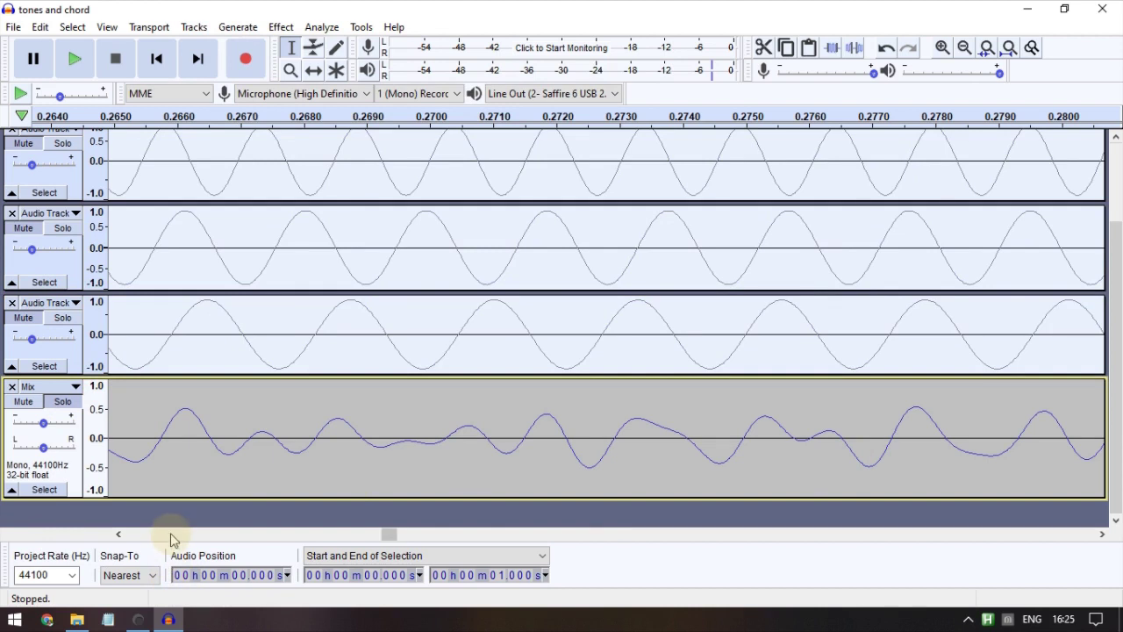
pyautogui.scroll(3, 150, 351)
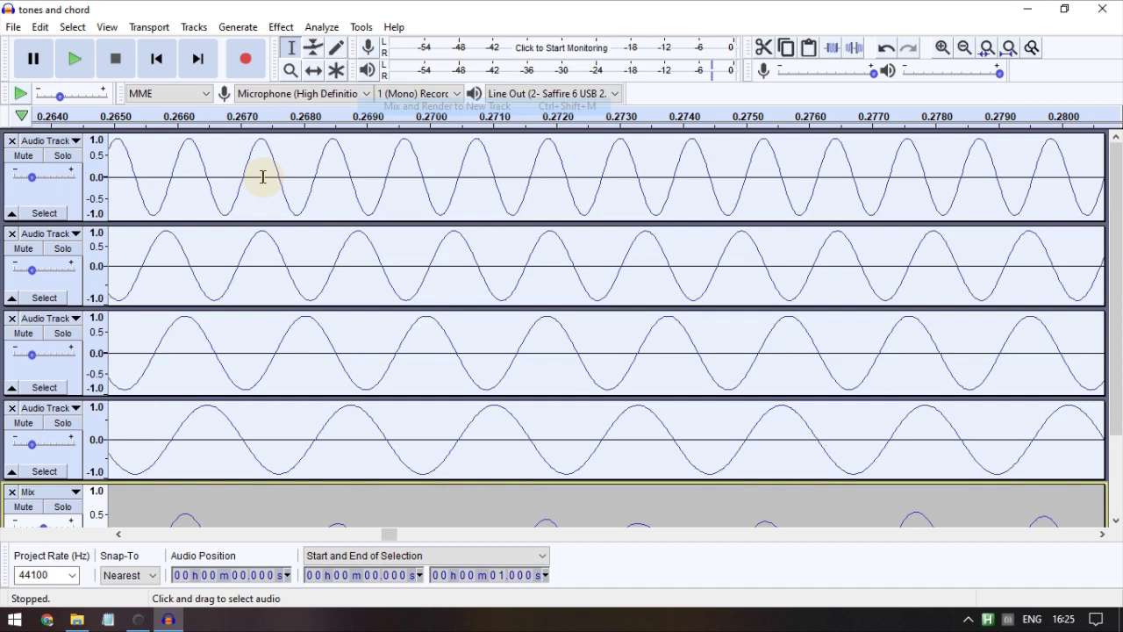
pyautogui.scroll(-3, 150, 351)
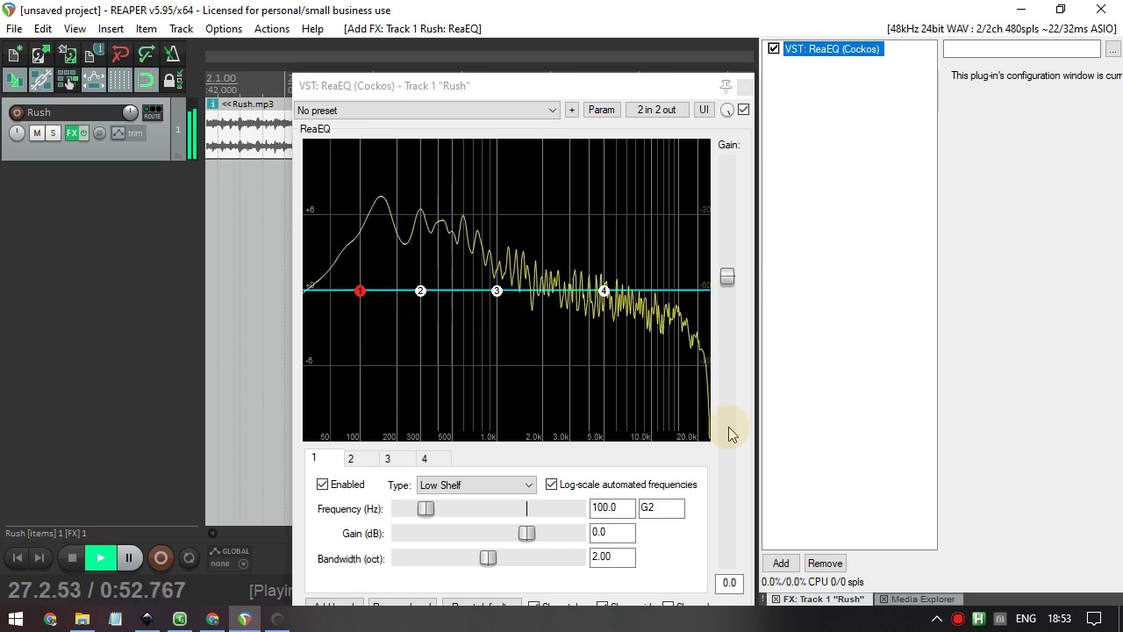
# Step: In REAPER's ReaEQ on the Rush track, lower band 1 to -7.0 dB at 125.6 Hz, cut band 3, and boost bands 4 and 2
pyautogui.moveTo(361, 292); pyautogui.dragTo(373, 399)
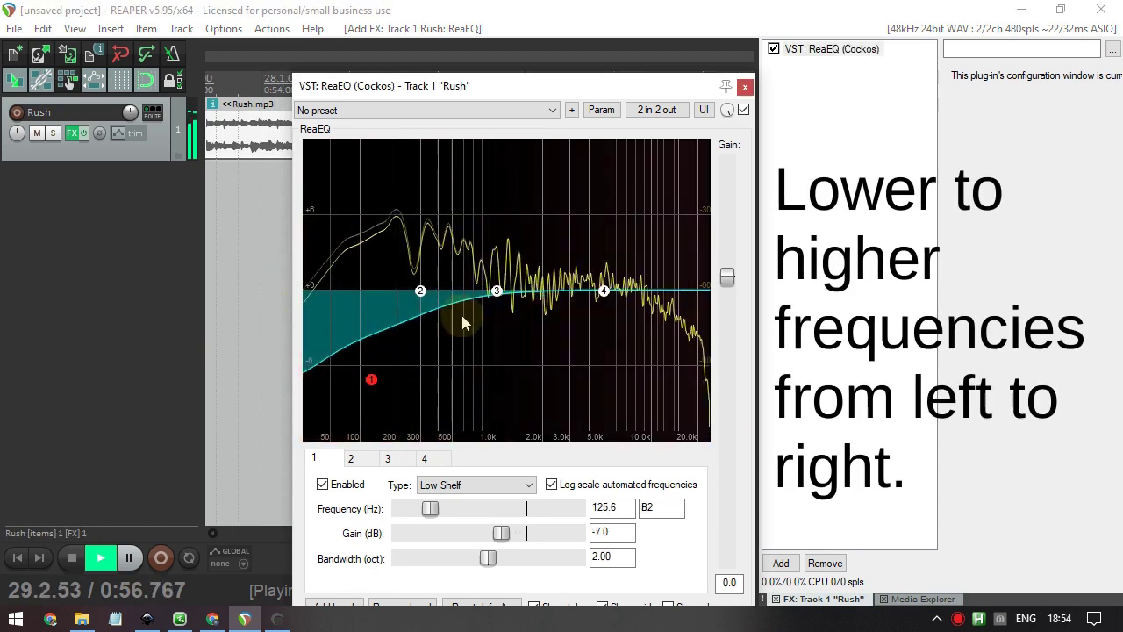
pyautogui.moveTo(497, 291); pyautogui.dragTo(496, 412)
pyautogui.moveTo(604, 291); pyautogui.dragTo(607, 203)
pyautogui.moveTo(421, 290); pyautogui.dragTo(434, 138)
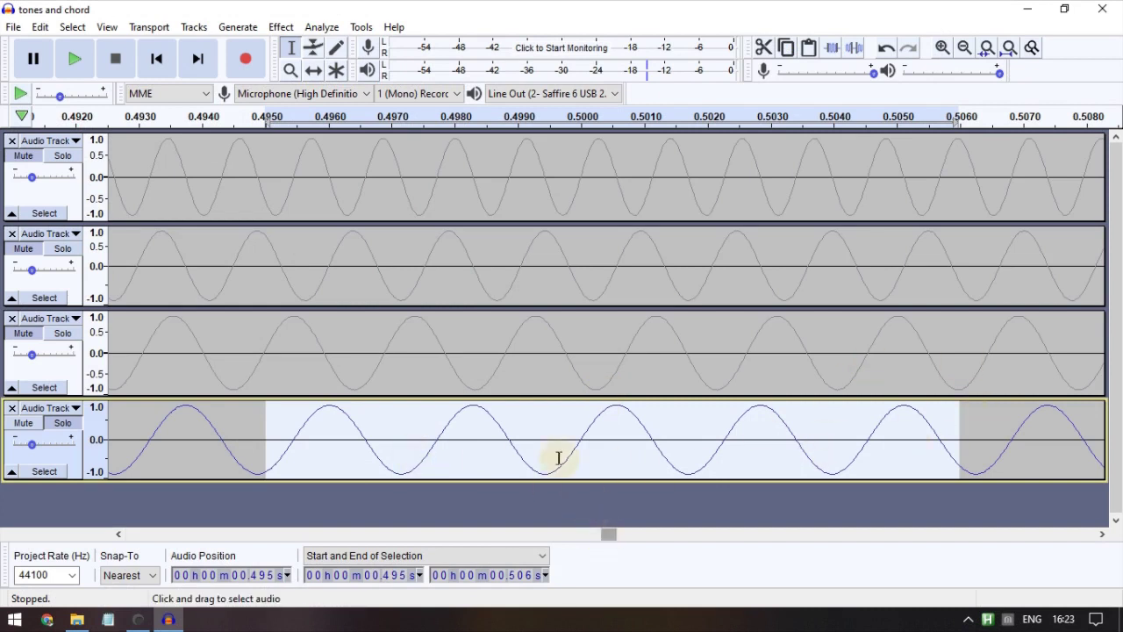
pyautogui.click(520, 443)
pyautogui.moveTo(610, 534); pyautogui.dragTo(235, 556)
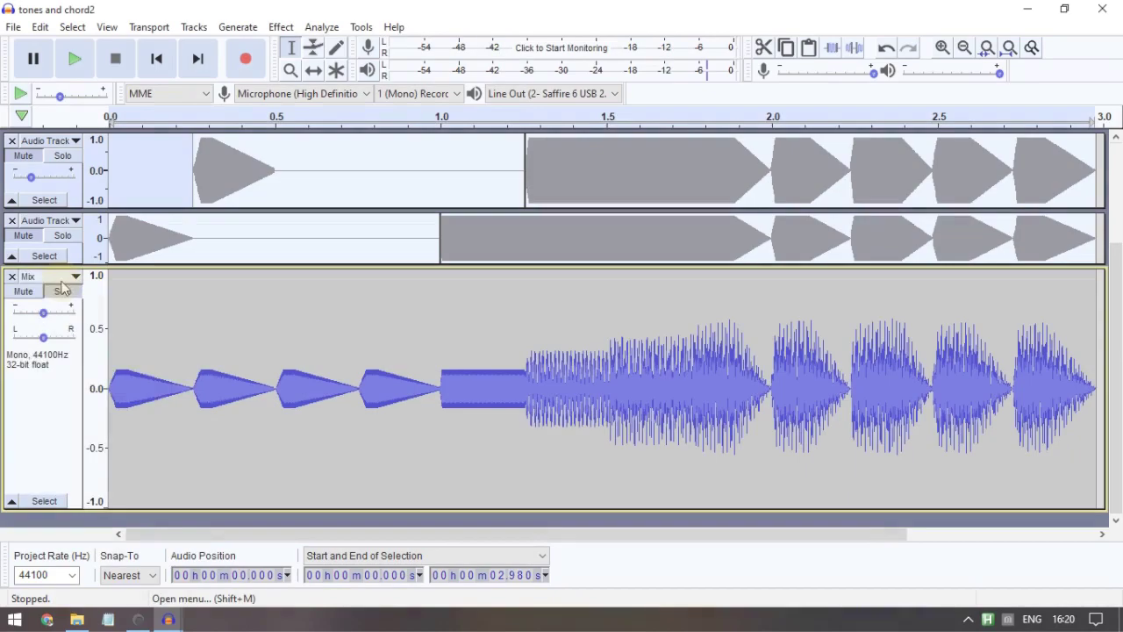
# Step: In Audacity's tones and chord2 project, display the Mix track as a spectrogram with a frequency range of 300 to 1000 Hz
pyautogui.click(39, 276)
pyautogui.click(52, 428)
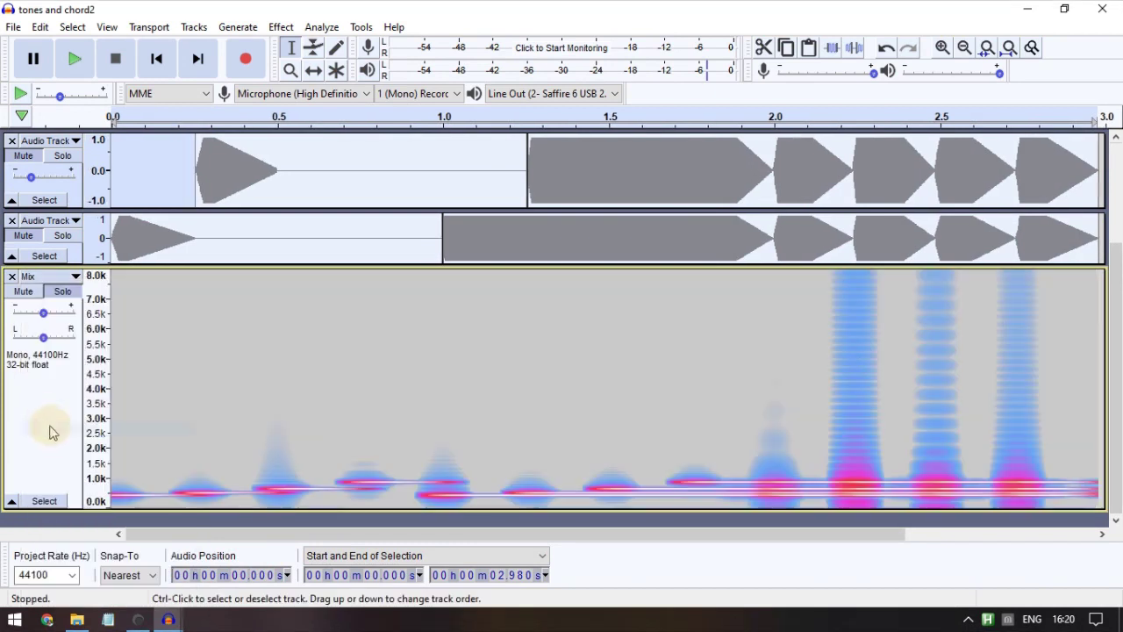
pyautogui.click(39, 276)
pyautogui.click(99, 446)
pyautogui.hotkey('shift', 'Tab')
pyautogui.write('300')
pyautogui.press('Tab')
pyautogui.write('1000')
pyautogui.click(575, 462)
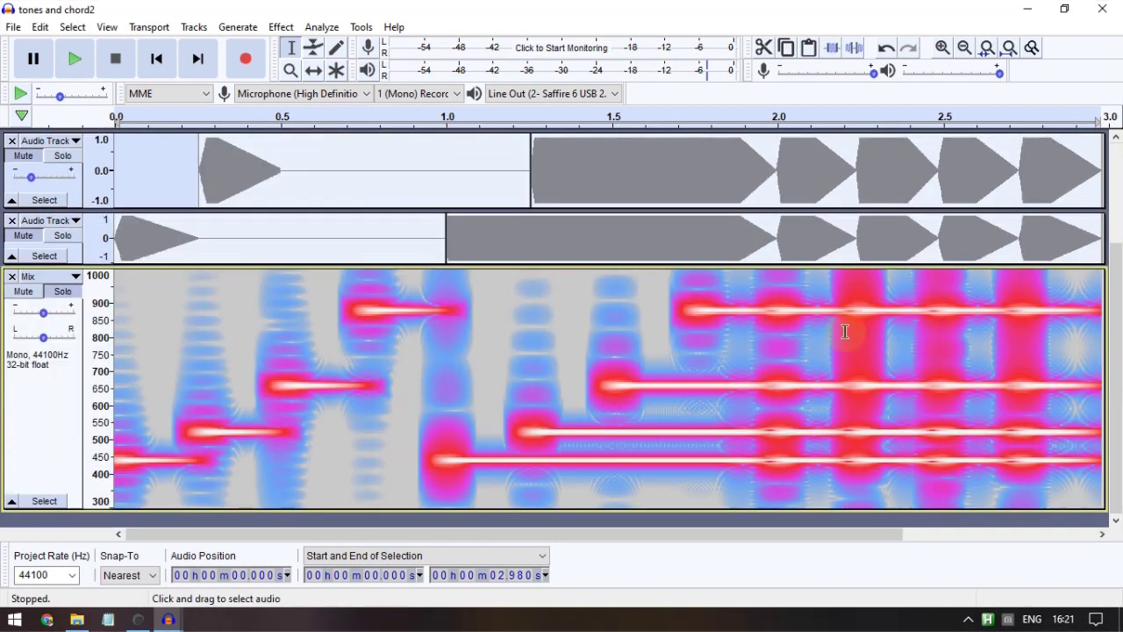
pyautogui.press('space')
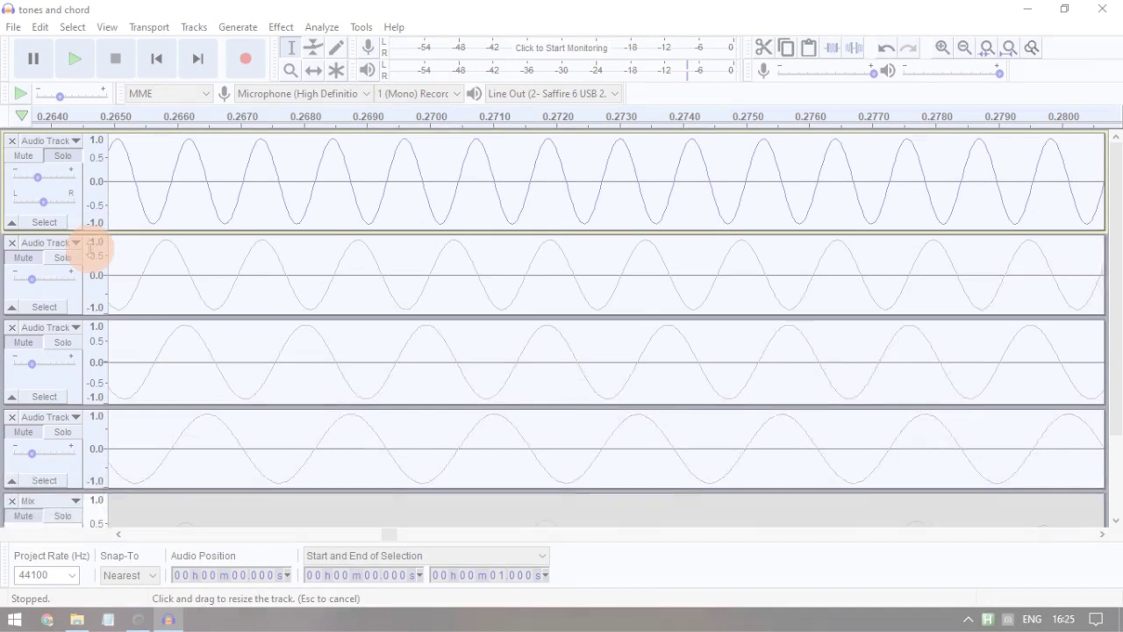
# Step: Enlarge the top track in the tones and chord project and play it soloed with its pan shifted partly left
pyautogui.moveTo(93, 243); pyautogui.dragTo(91, 254)
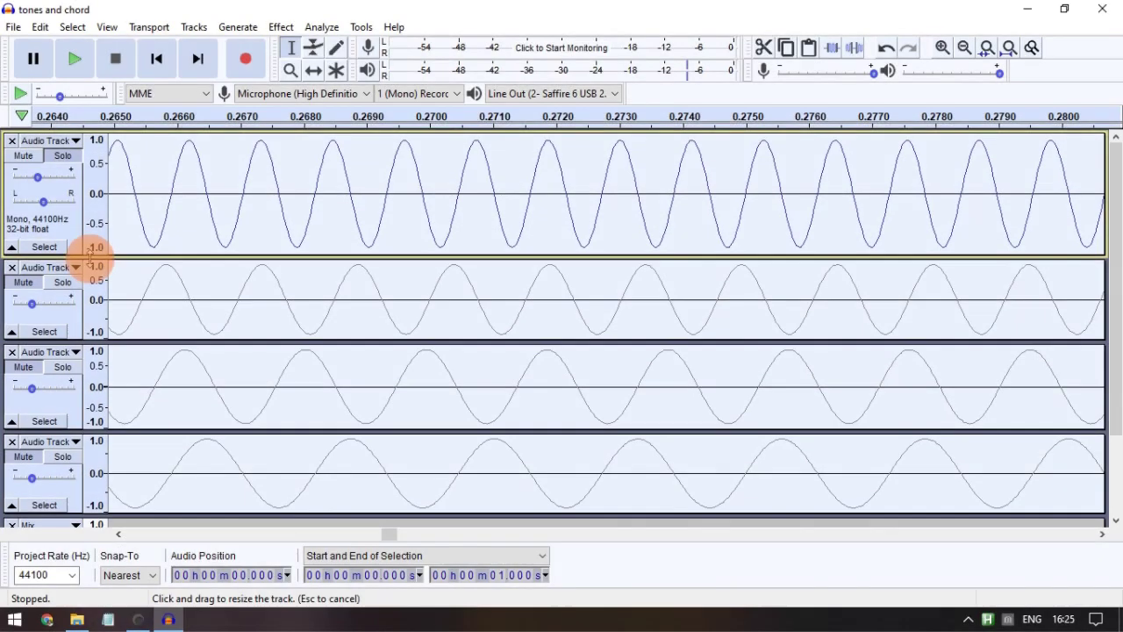
pyautogui.click(43, 204)
pyautogui.moveTo(36, 206); pyautogui.dragTo(33, 208)
pyautogui.press('space')
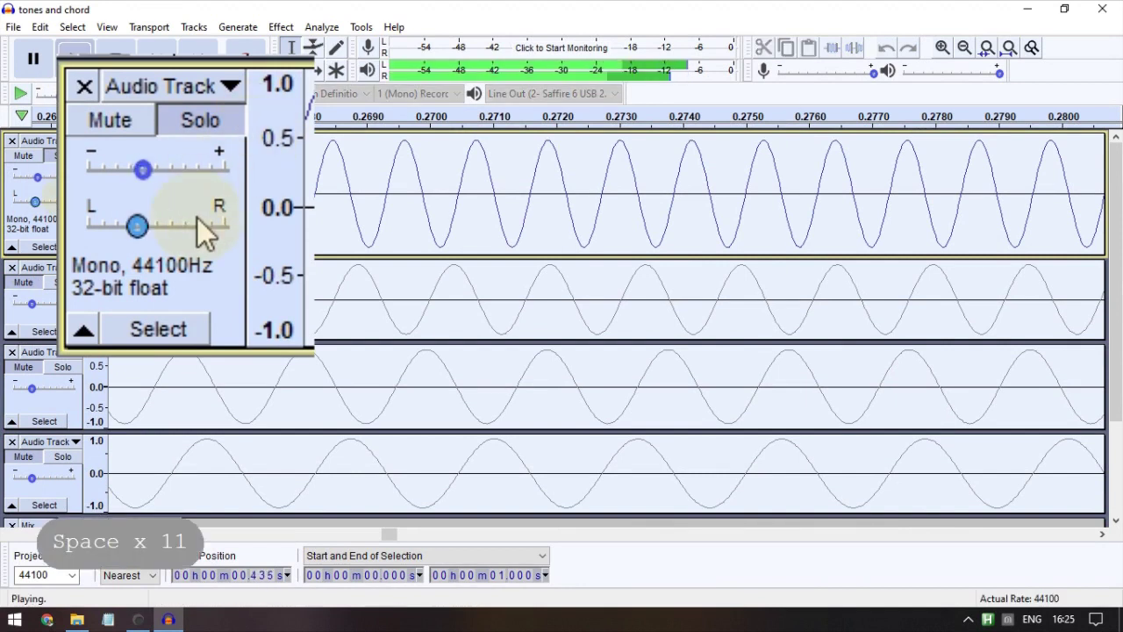
pyautogui.press('space')
# Step: Listen to the top track at different pan positions and leave it panned partly left
pyautogui.moveTo(36, 205)
pyautogui.mouseDown()
pyautogui.moveTo(11, 211)
pyautogui.moveTo(49, 210)
pyautogui.moveTo(43, 201)
pyautogui.mouseUp()
pyautogui.press('space')
pyautogui.press('space')
pyautogui.press('space')
pyautogui.click(28, 208)
pyautogui.click(46, 209)
# Step: Enlarge the remaining tone tracks and pan the second fully left, the third fully right and the bottom one slightly right
pyautogui.moveTo(44, 340); pyautogui.dragTo(77, 369)
pyautogui.moveTo(77, 427); pyautogui.dragTo(83, 516)
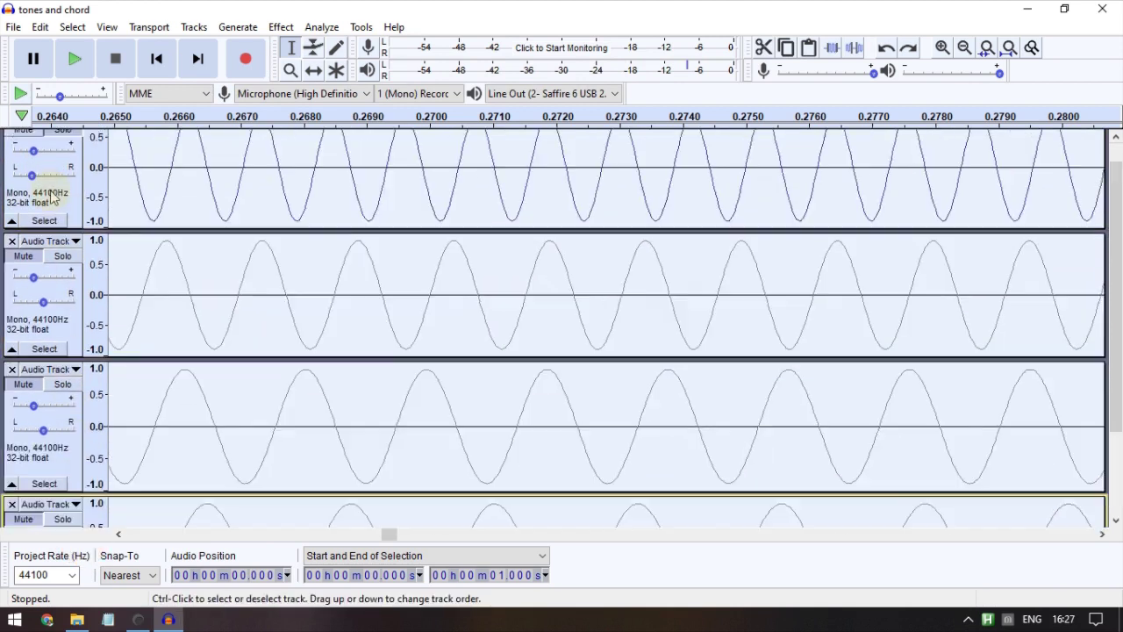
pyautogui.click(50, 447)
pyautogui.moveTo(55, 448); pyautogui.dragTo(55, 449)
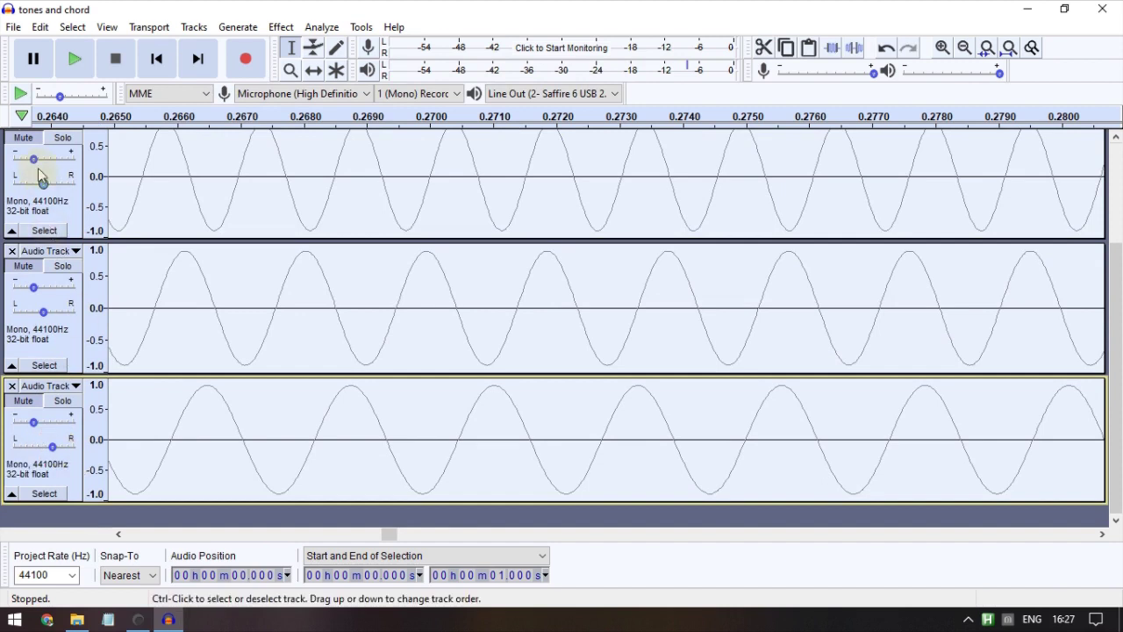
pyautogui.moveTo(44, 188); pyautogui.dragTo(14, 185)
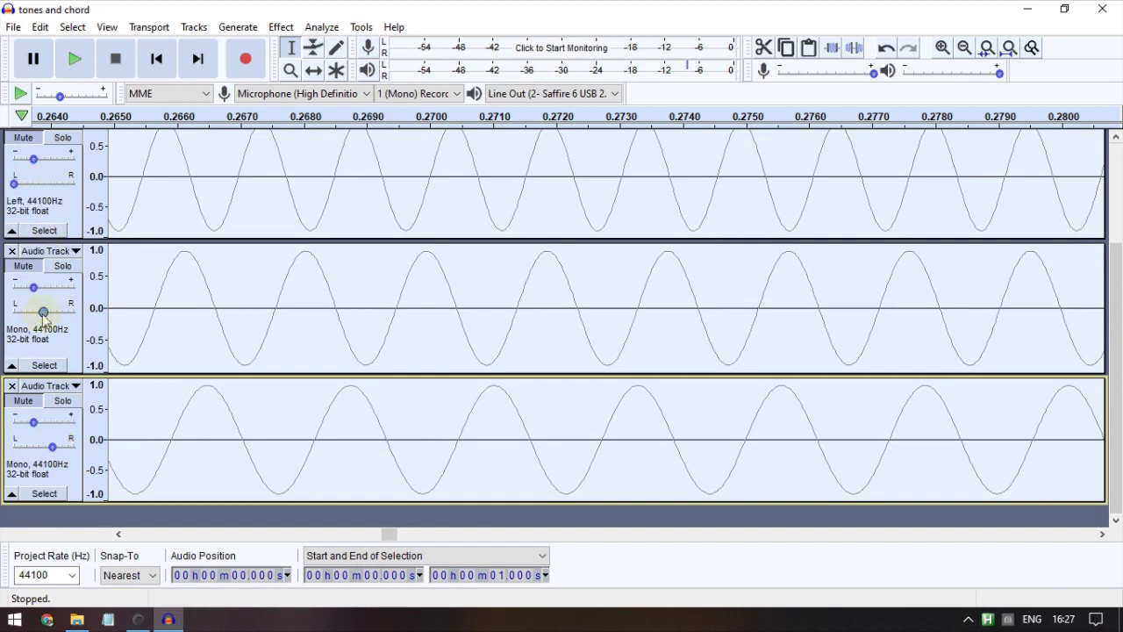
pyautogui.moveTo(43, 312); pyautogui.dragTo(74, 311)
# Step: Turn off solo on the top track and play all four panned tracks together
pyautogui.scroll(2, 38, 132)
pyautogui.click(63, 159)
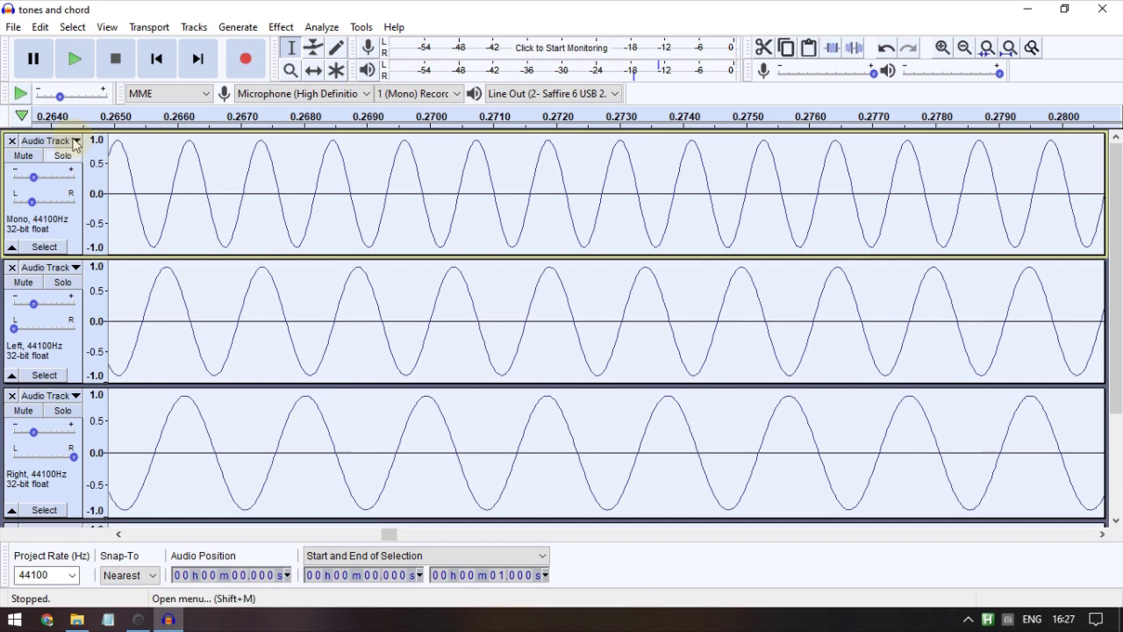
pyautogui.click(72, 61)
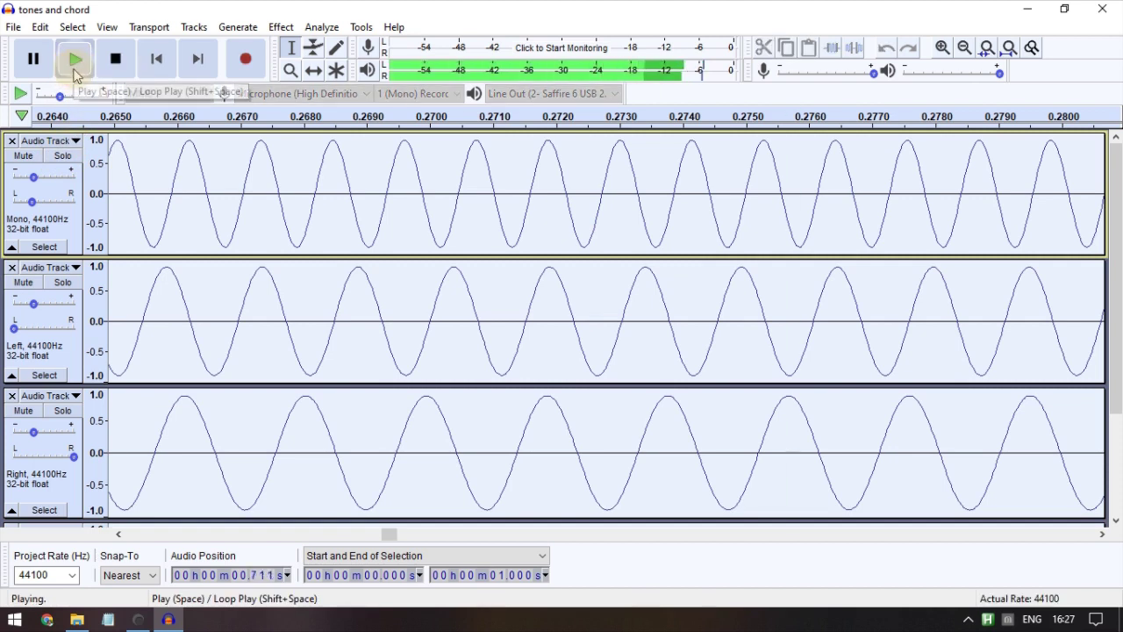
# Step: Mix and render the four panned tracks to a new stereo track and solo that mix
pyautogui.click(194, 27)
pyautogui.moveTo(211, 67)
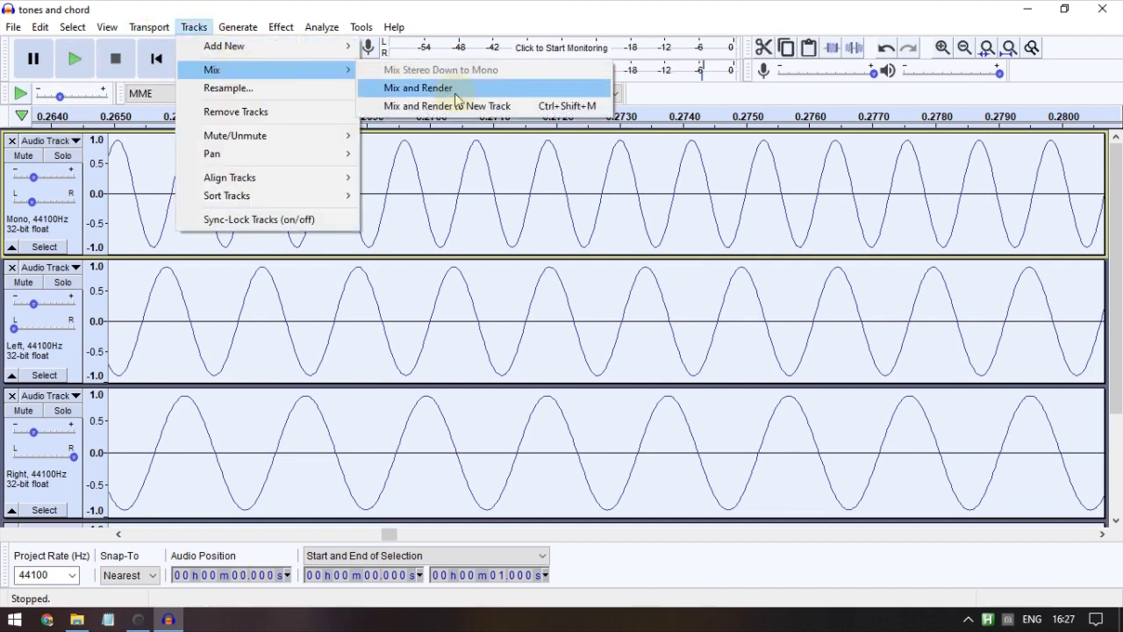
pyautogui.click(421, 108)
pyautogui.scroll(-3, 127, 336)
pyautogui.click(62, 279)
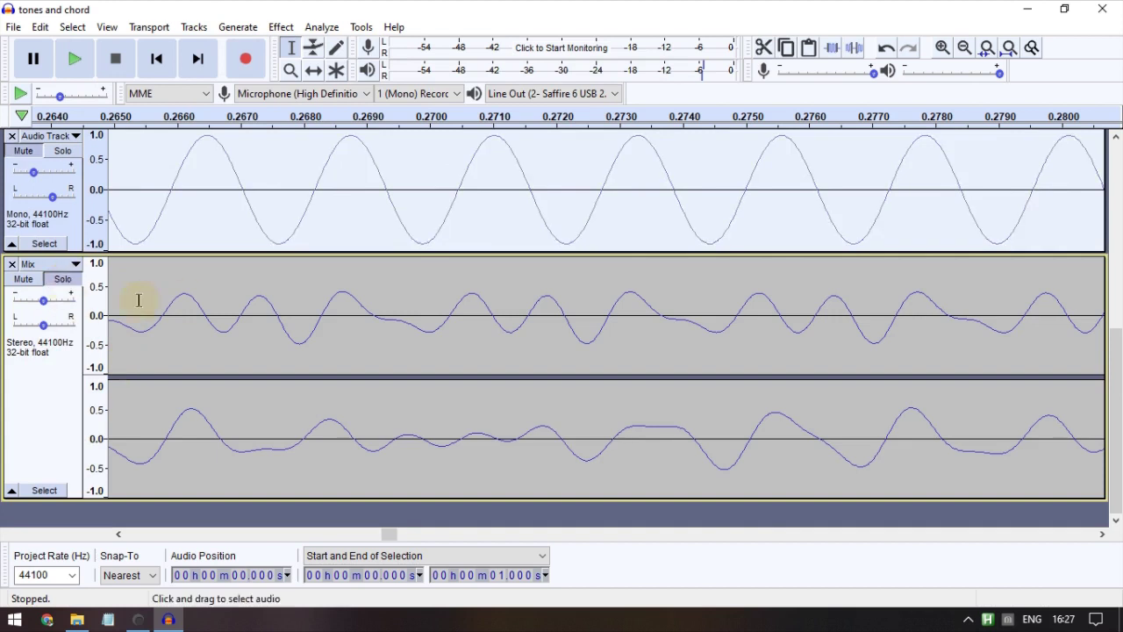
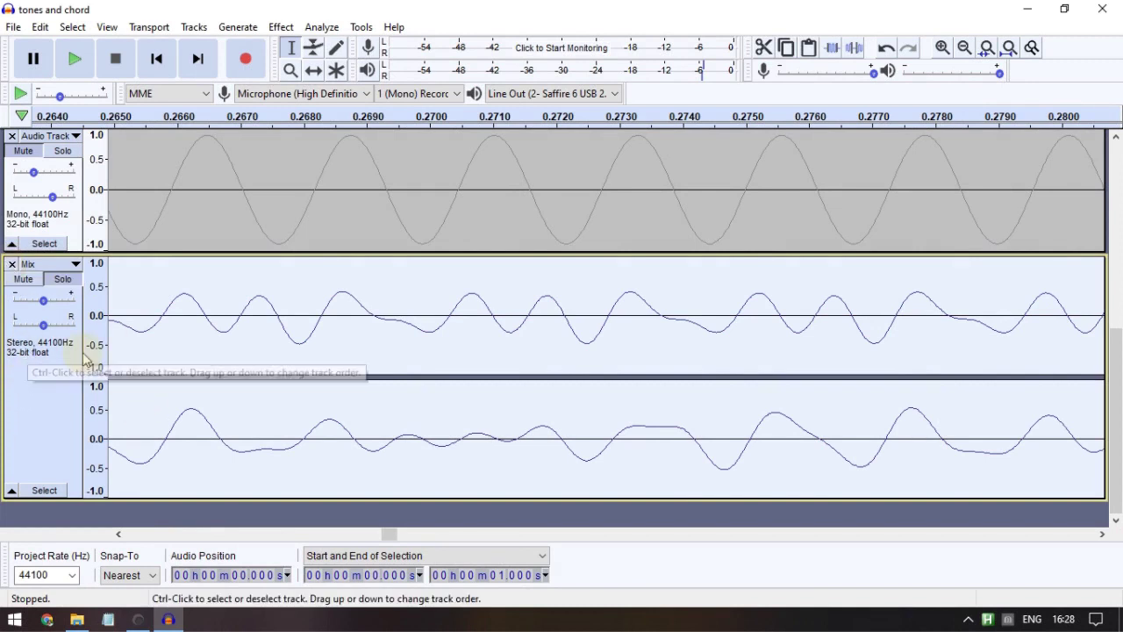
# Step: Magnify the stereo mix until the individual sample points of its waveform can be examined
pyautogui.click(941, 49)
pyautogui.click(942, 49)
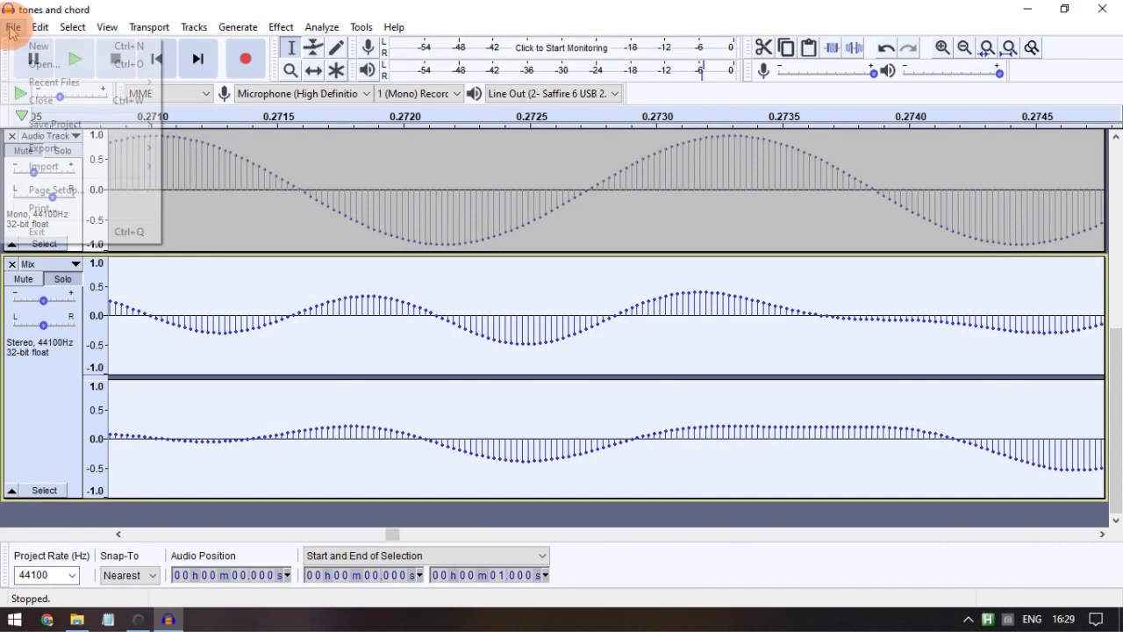
# Step: Start a WAV export of the stereo mix, review the available file types and bit depths, and cancel without saving
pyautogui.click(13, 27)
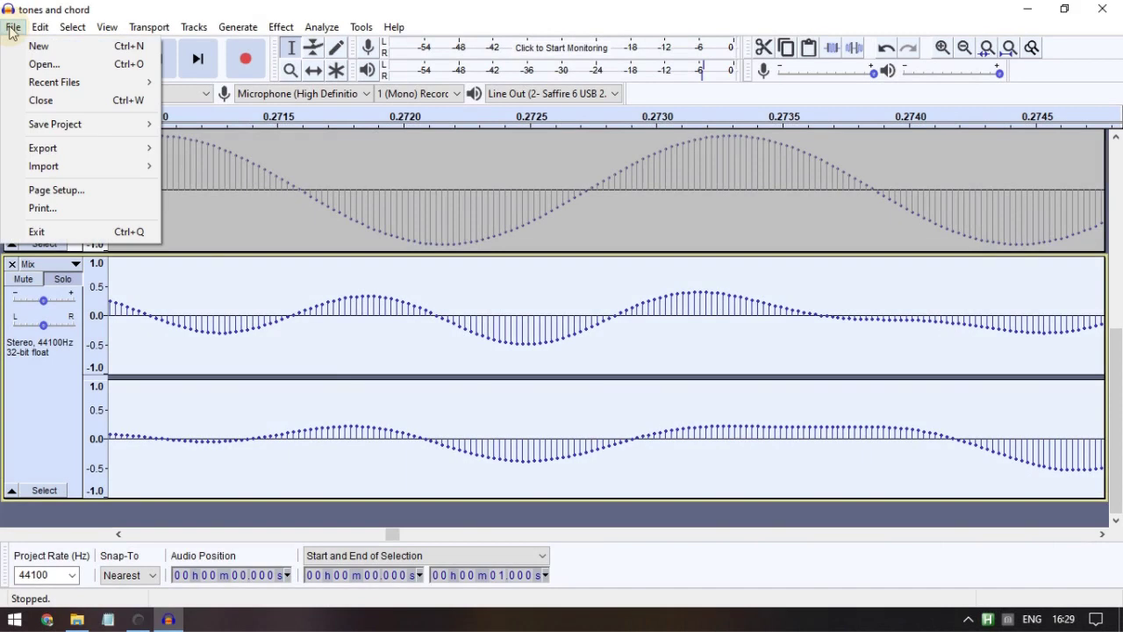
pyautogui.moveTo(42, 148)
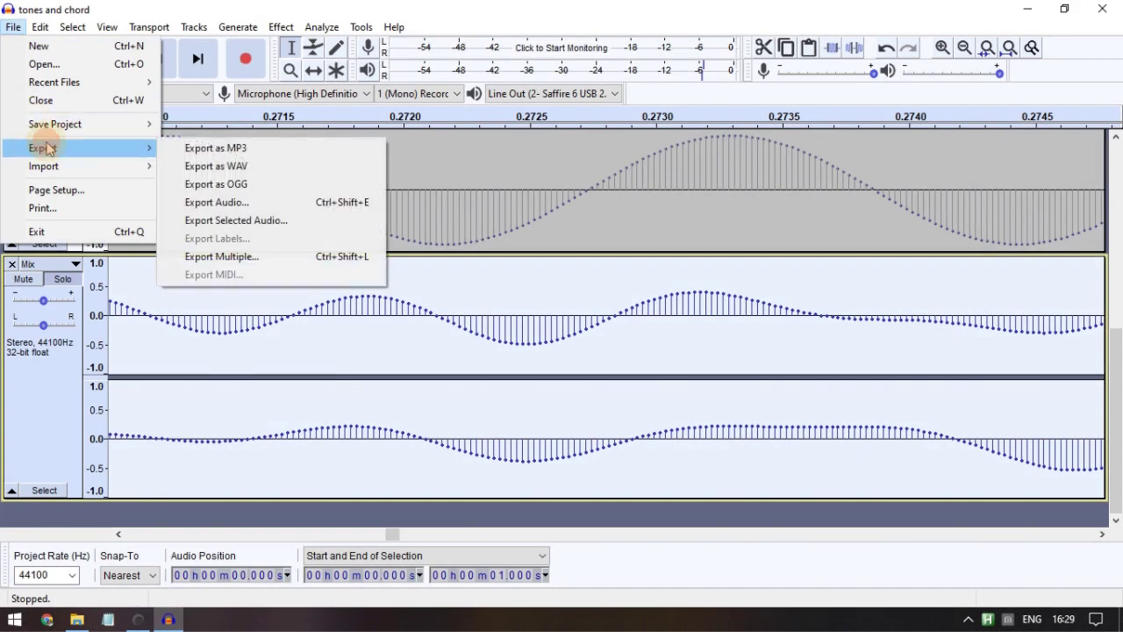
pyautogui.click(240, 171)
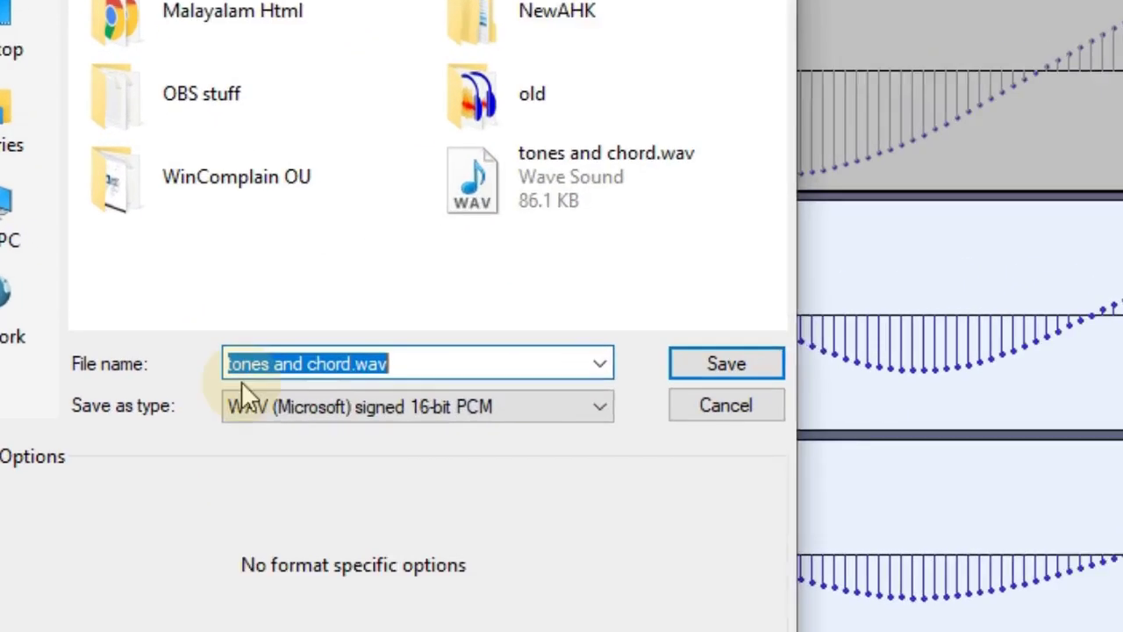
pyautogui.click(195, 361)
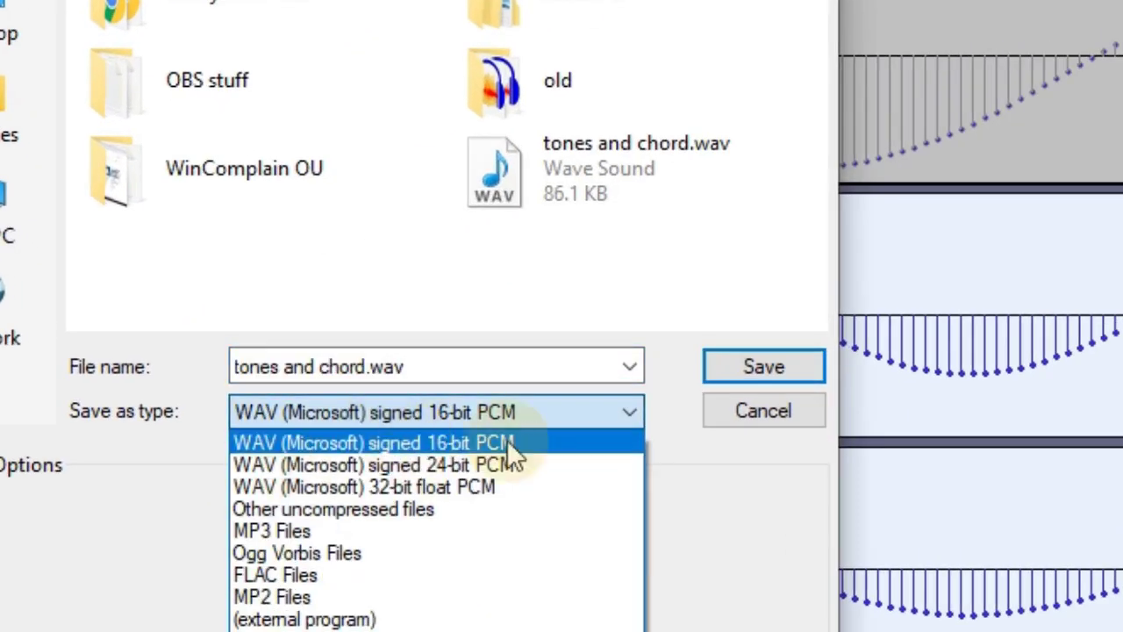
pyautogui.click(729, 412)
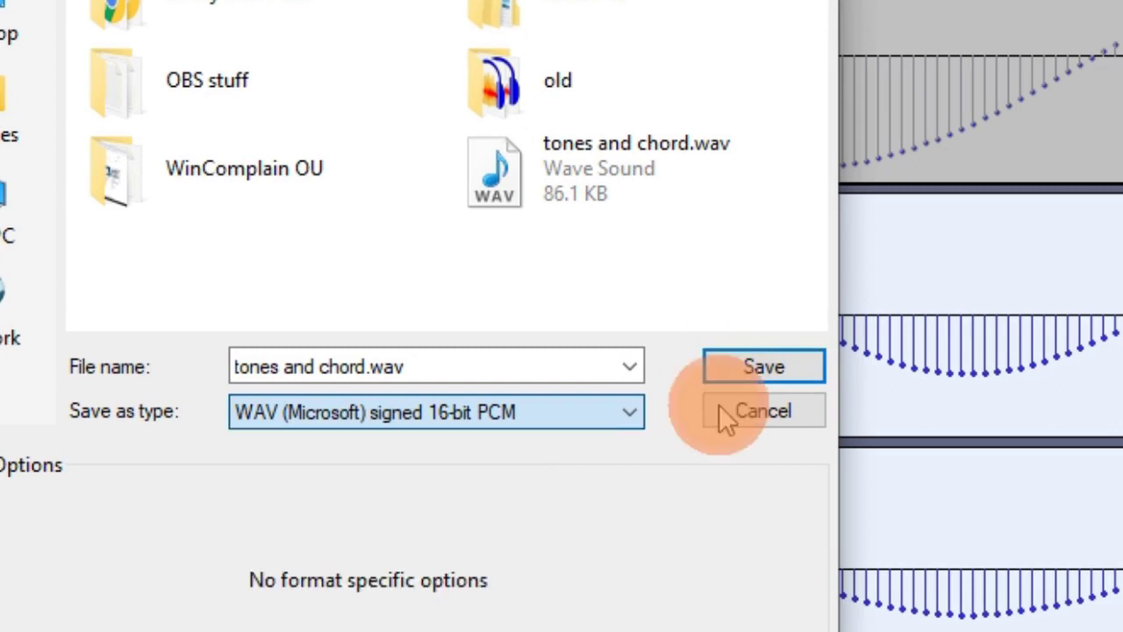
pyautogui.click(737, 418)
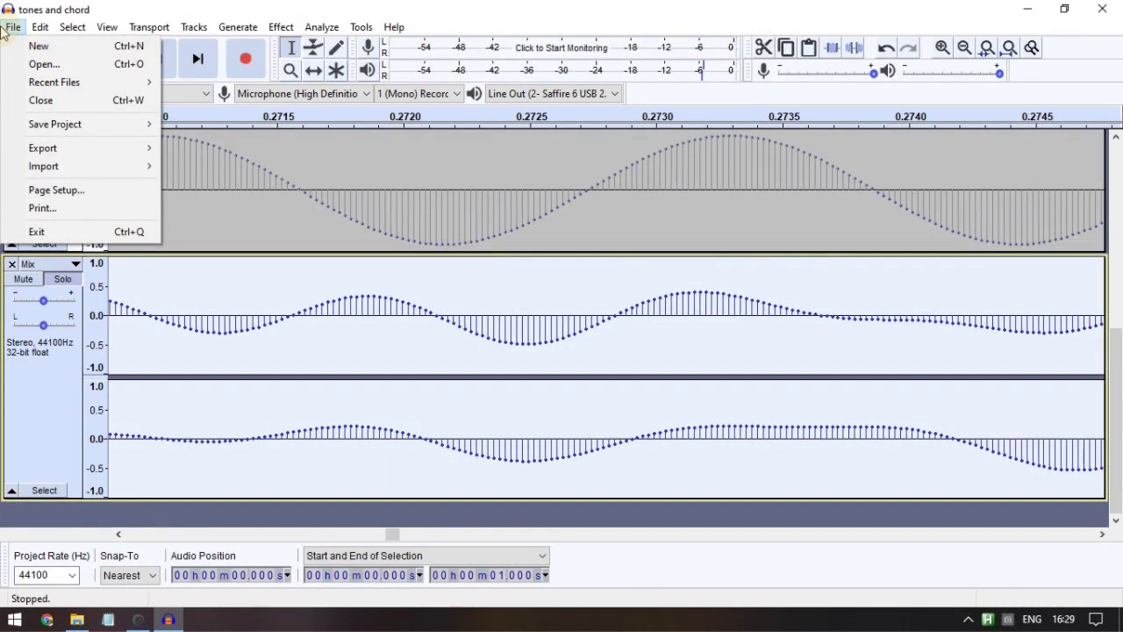
# Step: Start an MP3 export of the stereo mix and display the available bit rates for the constant bit rate mode
pyautogui.moveTo(75, 149)
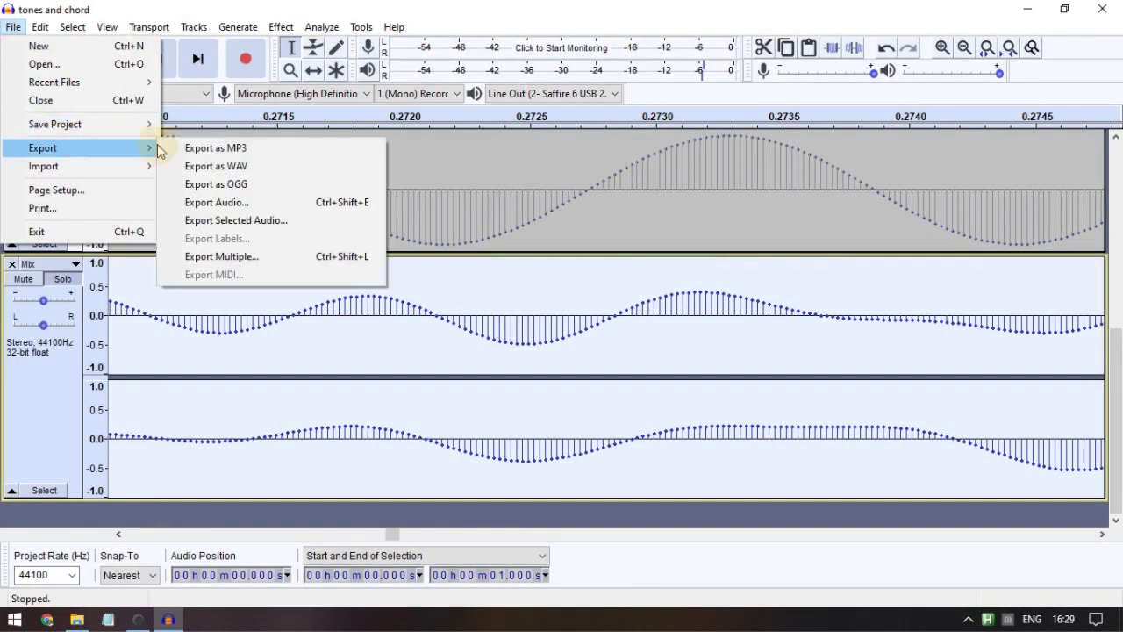
pyautogui.click(238, 154)
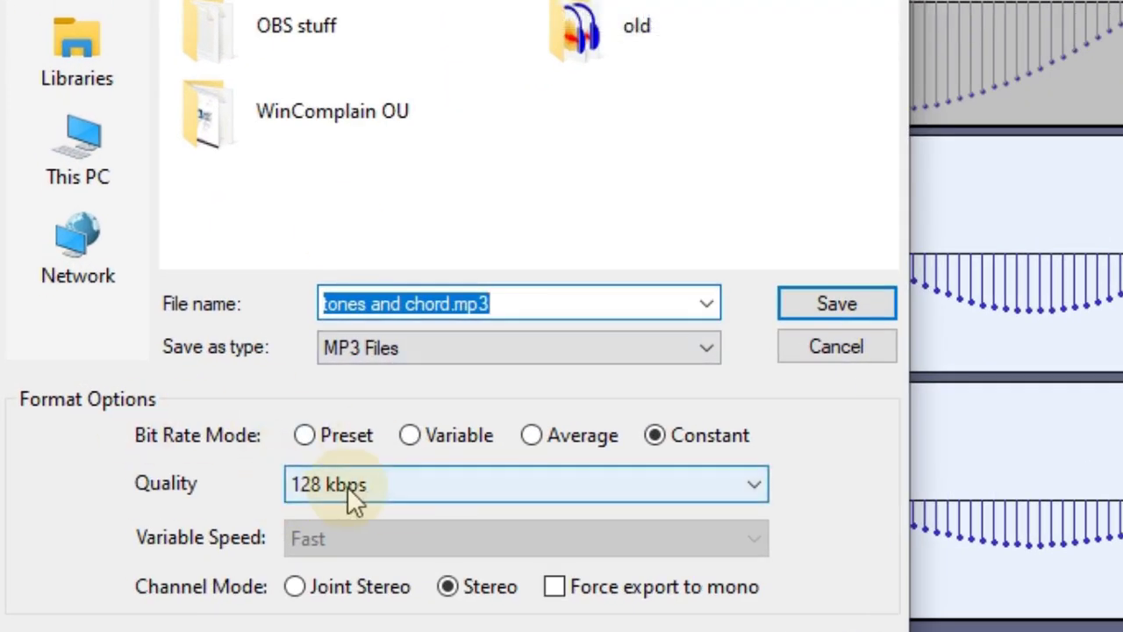
pyautogui.click(421, 490)
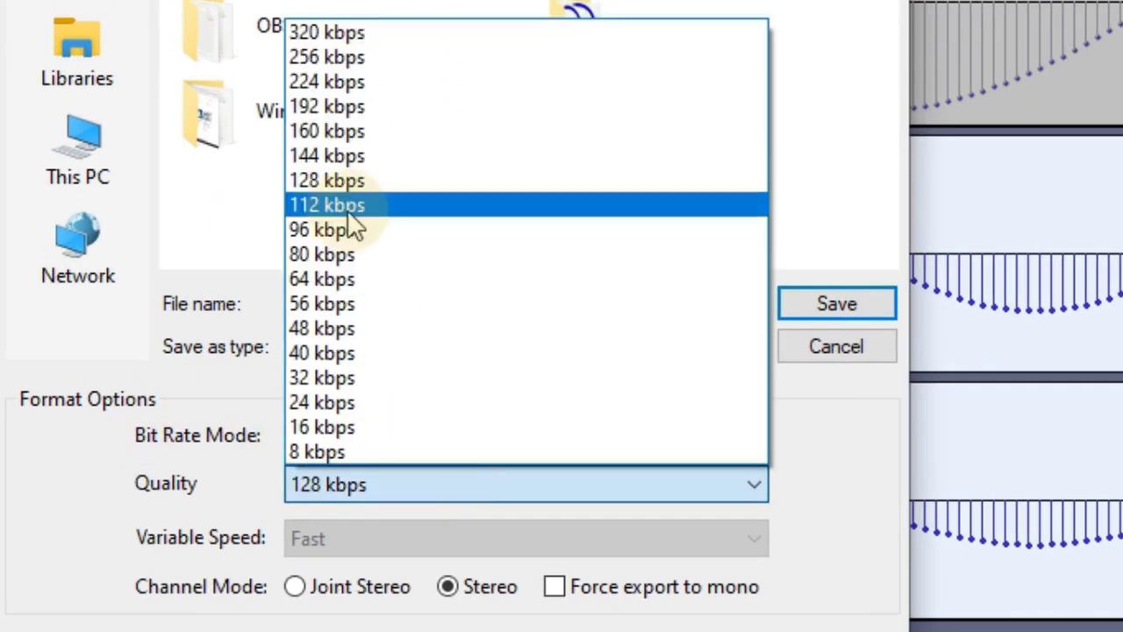